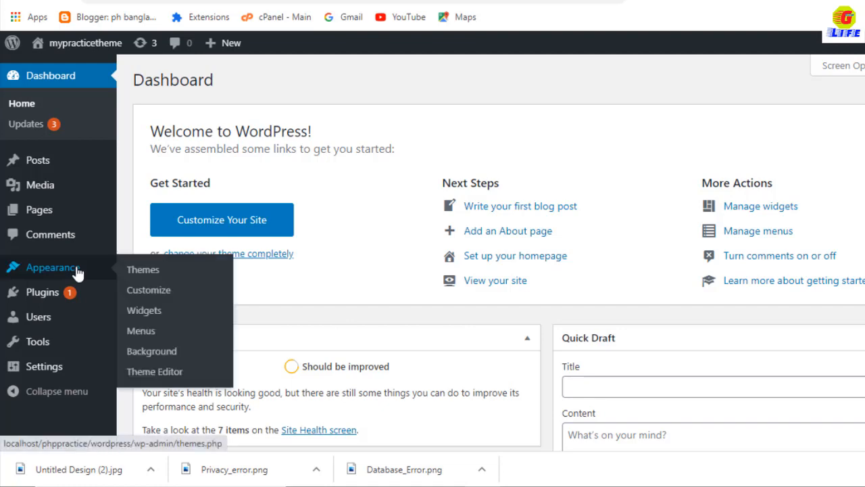
Open the page for adding new themes from the installed themes list and look through the featured themes
{"action": "left_click", "coordinate": [152, 270]}
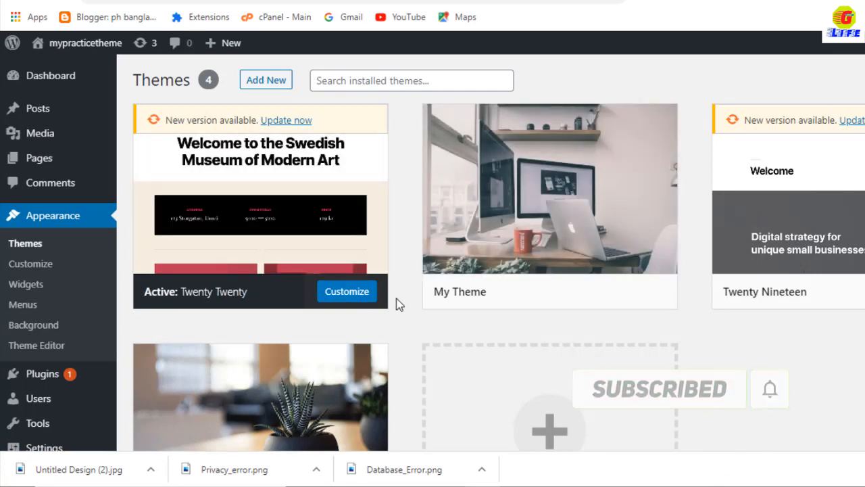
{"action": "left_click", "coordinate": [268, 81]}
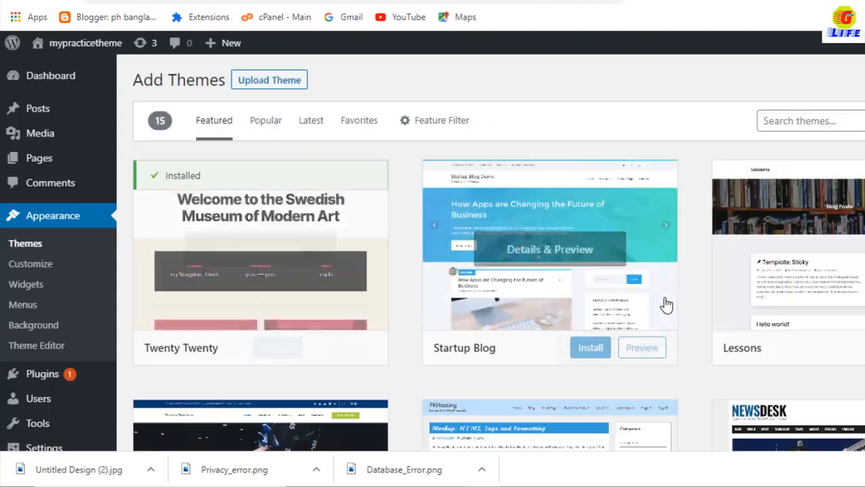
{"action": "scroll", "coordinate": [663, 249], "scroll_direction": "down", "scroll_amount": 3}
{"action": "scroll", "coordinate": [744, 305], "scroll_direction": "down", "scroll_amount": 5}
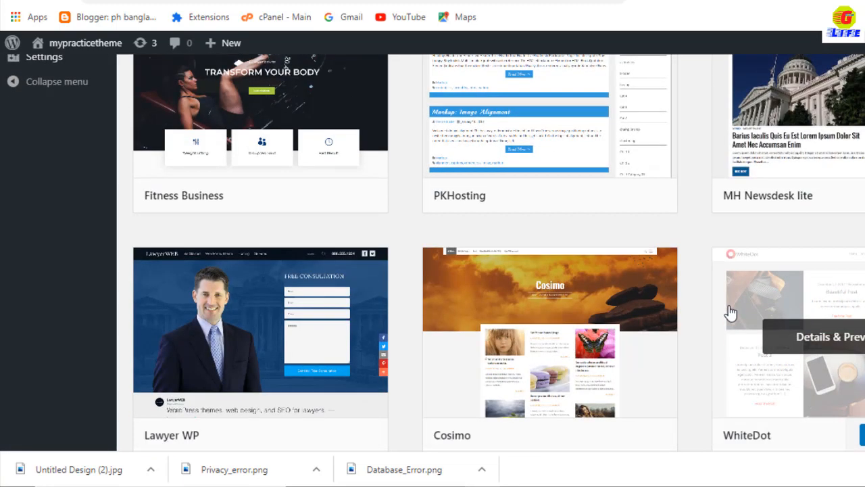
{"action": "scroll", "coordinate": [738, 330], "scroll_direction": "down", "scroll_amount": 3}
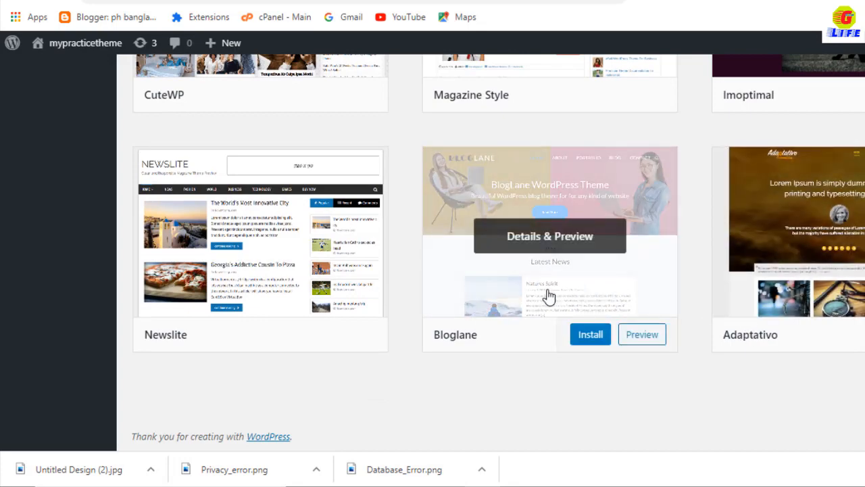
{"action": "scroll", "coordinate": [547, 296], "scroll_direction": "up", "scroll_amount": 4}
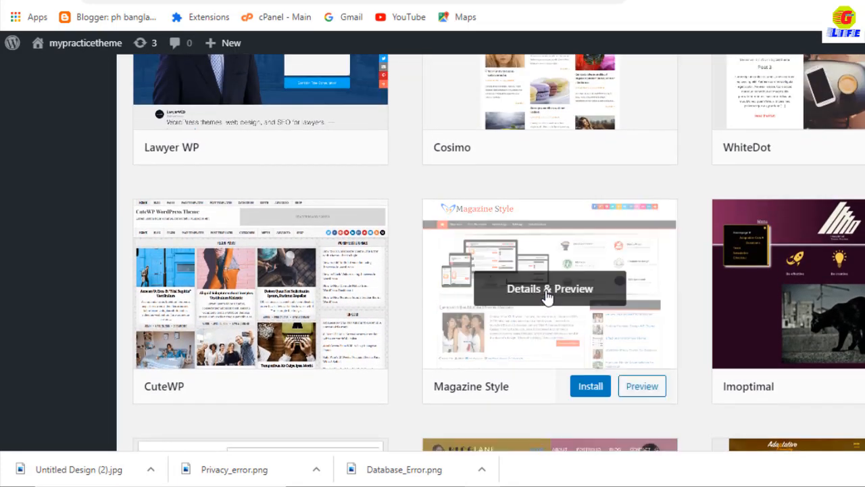
{"action": "scroll", "coordinate": [548, 296], "scroll_direction": "up", "scroll_amount": 10}
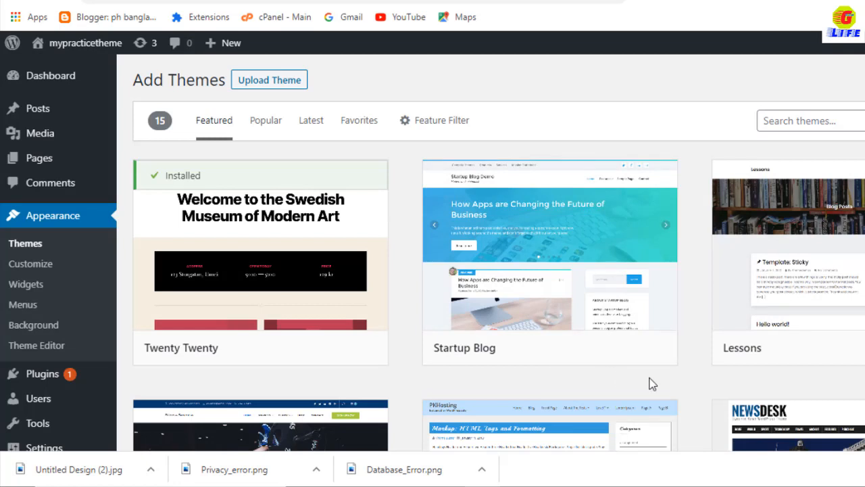
Switch the theme catalogue to the popular themes and look through the available designs
{"action": "left_click", "coordinate": [267, 130]}
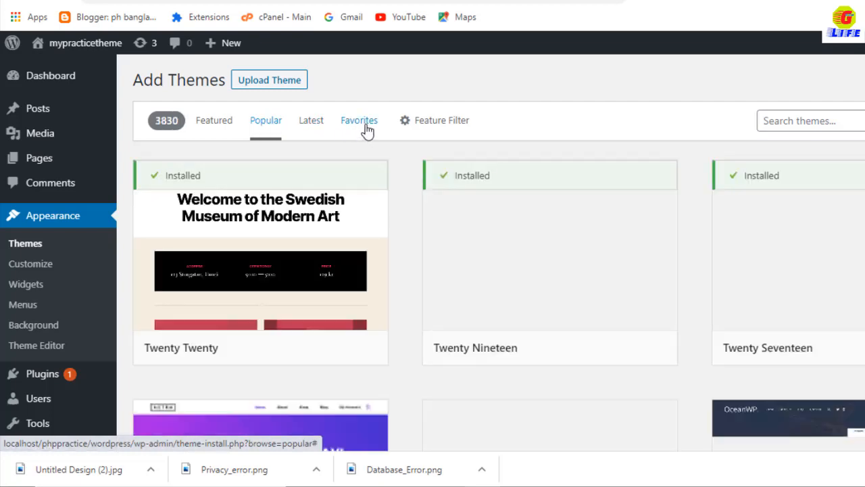
{"action": "scroll", "coordinate": [511, 385], "scroll_direction": "down", "scroll_amount": 2}
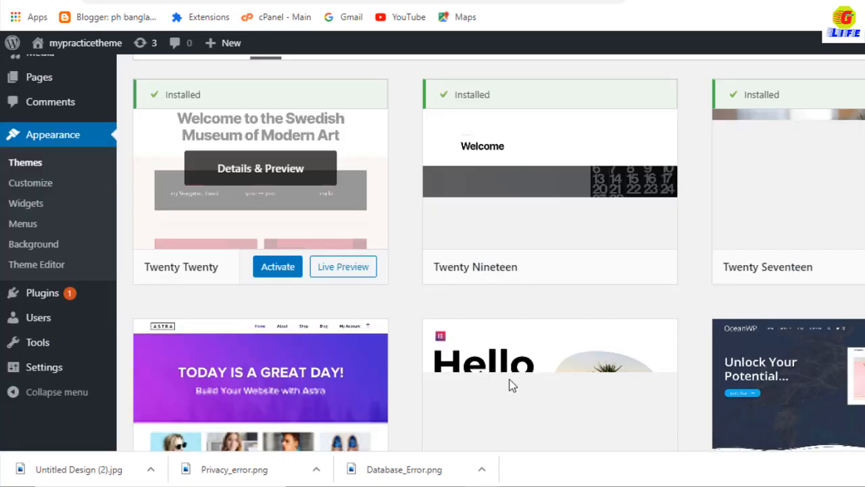
{"action": "scroll", "coordinate": [665, 342], "scroll_direction": "down", "scroll_amount": 4}
{"action": "scroll", "coordinate": [759, 295], "scroll_direction": "up", "scroll_amount": 6}
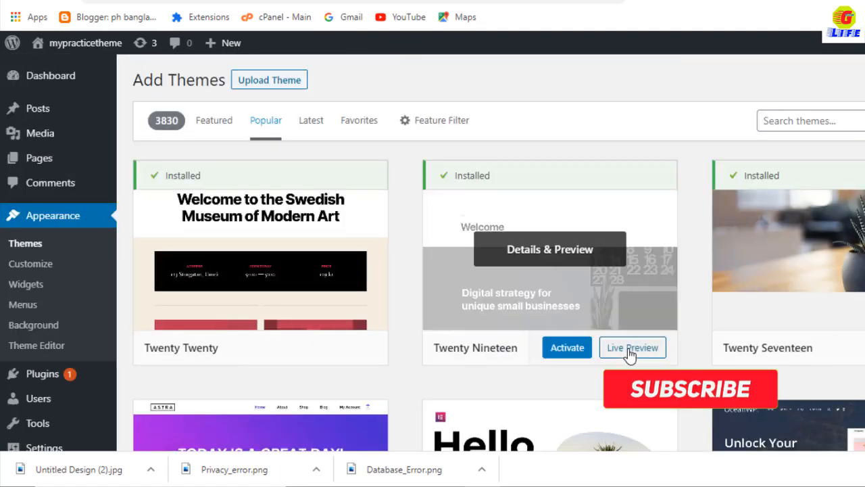
{"action": "scroll", "coordinate": [441, 298], "scroll_direction": "down", "scroll_amount": 3}
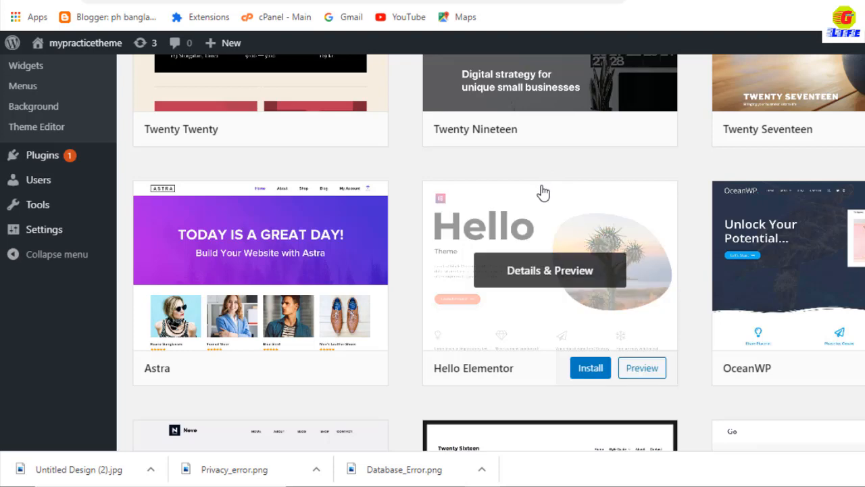
{"action": "scroll", "coordinate": [543, 193], "scroll_direction": "up", "scroll_amount": 3}
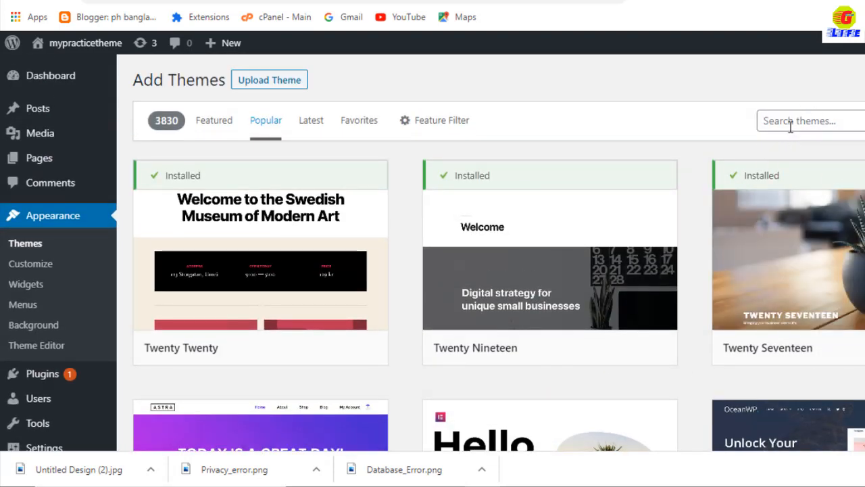
{"action": "scroll", "coordinate": [716, 316], "scroll_direction": "down", "scroll_amount": 1}
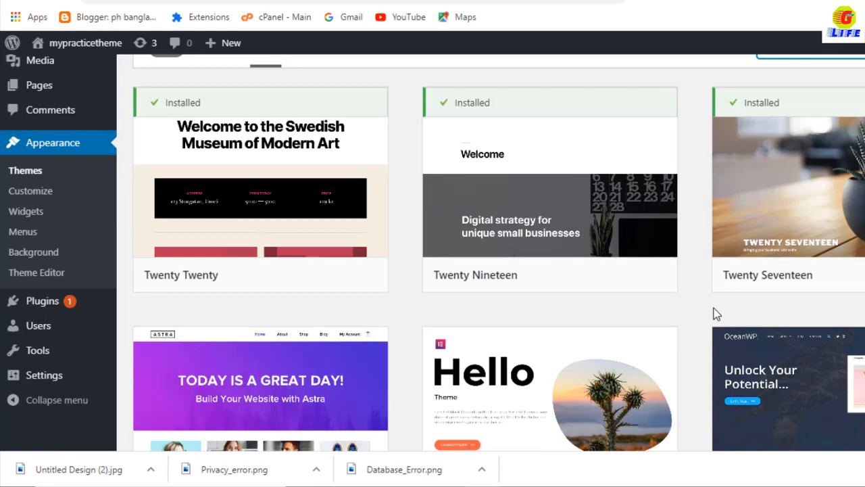
{"action": "scroll", "coordinate": [717, 315], "scroll_direction": "down", "scroll_amount": 15}
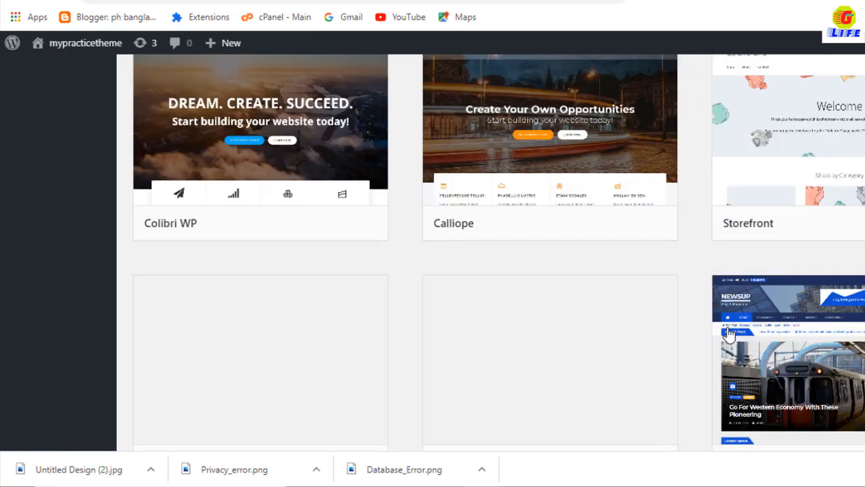
{"action": "scroll", "coordinate": [730, 338], "scroll_direction": "down", "scroll_amount": 5}
{"action": "scroll", "coordinate": [731, 338], "scroll_direction": "up", "scroll_amount": 20}
Search the theme catalogue for "astra" and install the Astra theme
{"action": "left_click", "coordinate": [811, 120]}
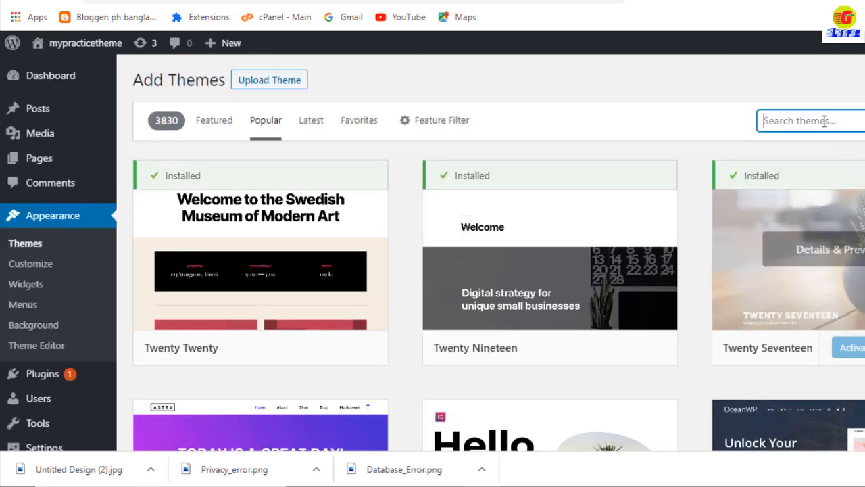
{"action": "left_click", "coordinate": [811, 119]}
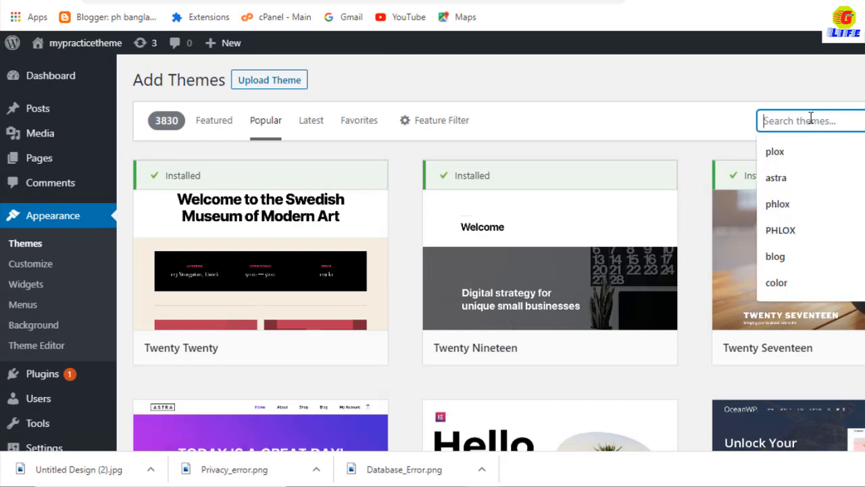
{"action": "left_click", "coordinate": [777, 179]}
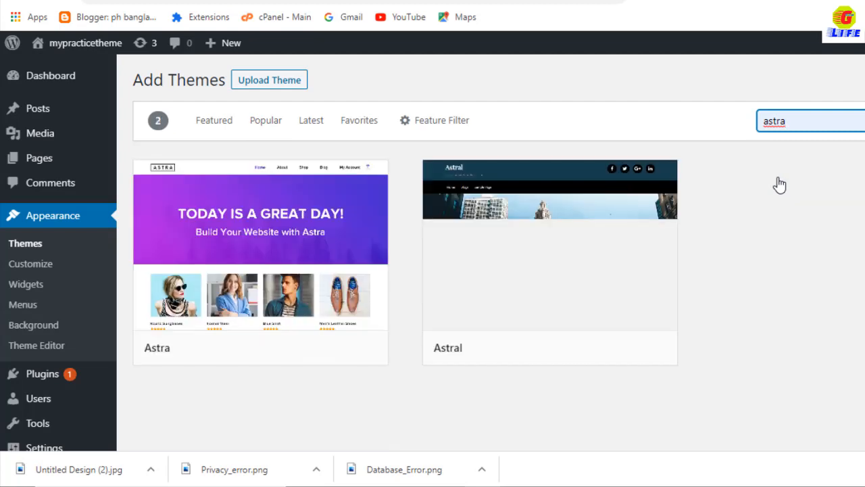
{"action": "mouse_move", "coordinate": [261, 318]}
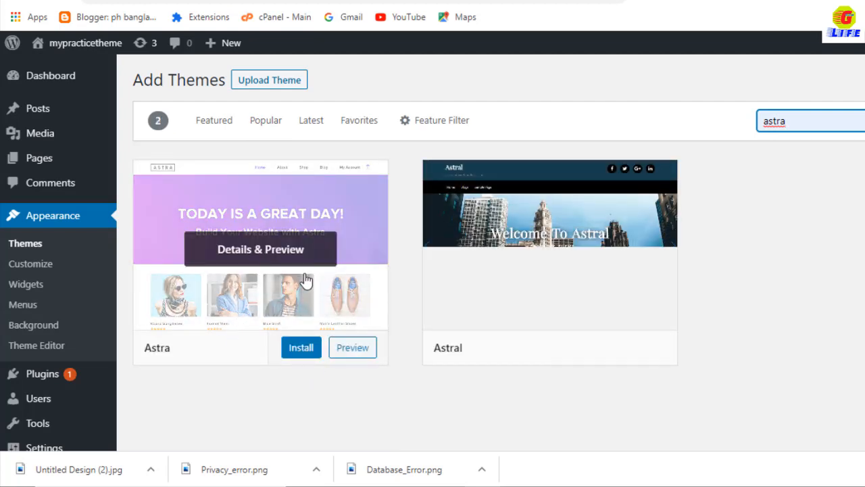
{"action": "left_click", "coordinate": [310, 352]}
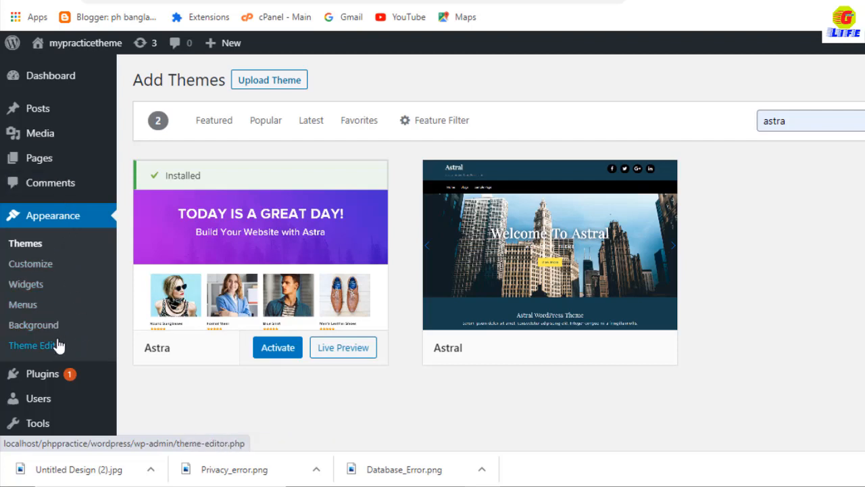
Open the installed plugins list, go on to adding a new plugin, and look through the featured plugins
{"action": "scroll", "coordinate": [68, 345], "scroll_direction": "down", "scroll_amount": 1}
{"action": "mouse_move", "coordinate": [59, 340]}
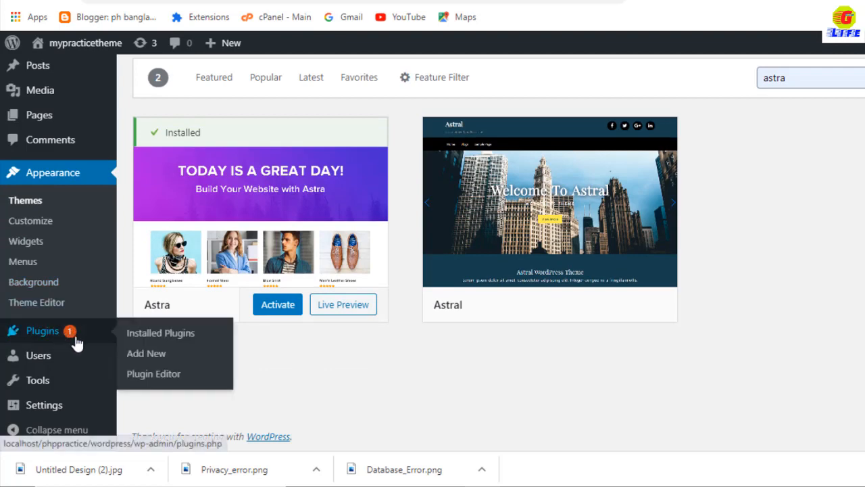
{"action": "left_click", "coordinate": [150, 343]}
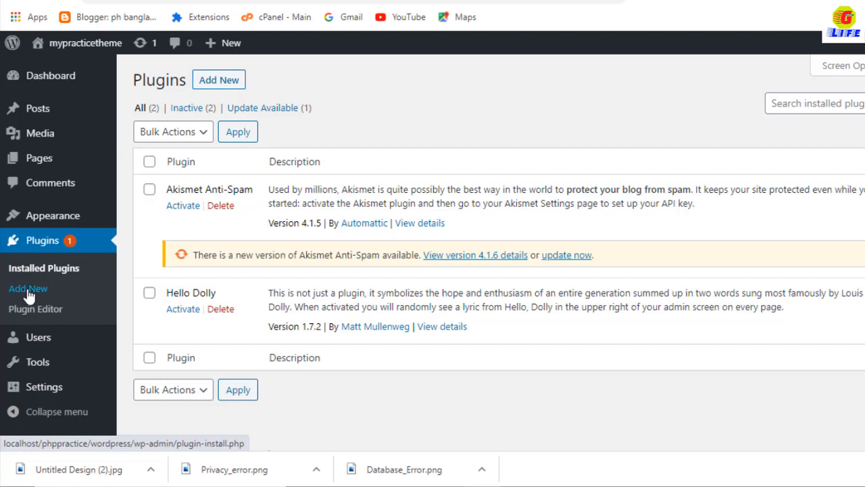
{"action": "left_click", "coordinate": [215, 90]}
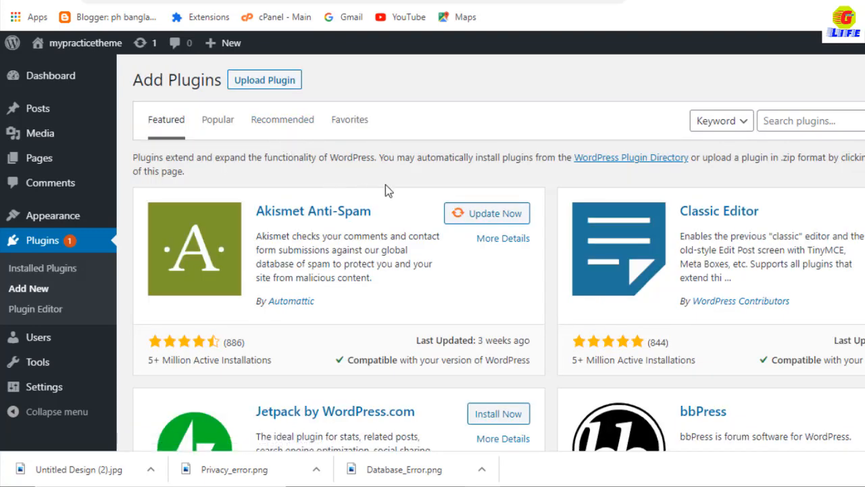
{"action": "scroll", "coordinate": [522, 313], "scroll_direction": "down", "scroll_amount": 1}
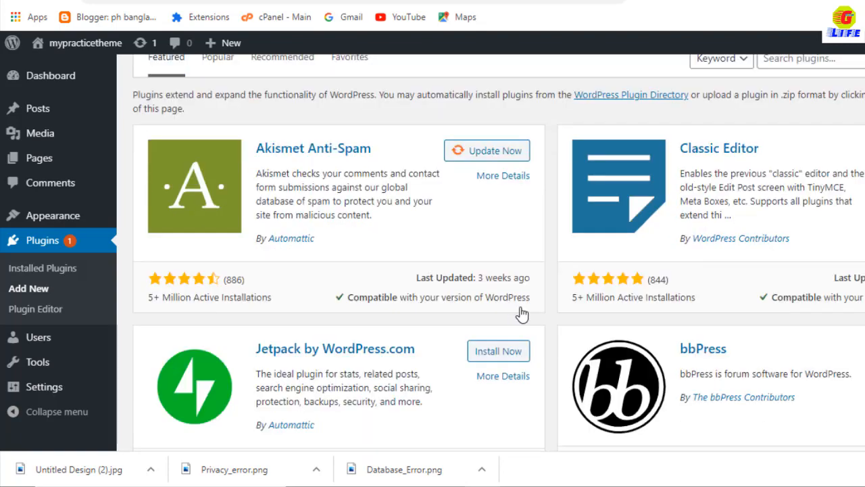
{"action": "scroll", "coordinate": [599, 348], "scroll_direction": "down", "scroll_amount": 10}
{"action": "scroll", "coordinate": [608, 345], "scroll_direction": "up", "scroll_amount": 7}
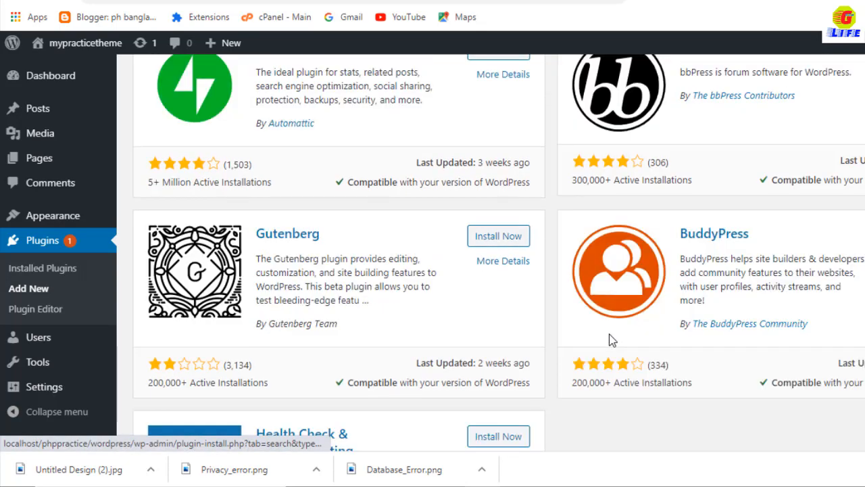
{"action": "scroll", "coordinate": [612, 341], "scroll_direction": "up", "scroll_amount": 5}
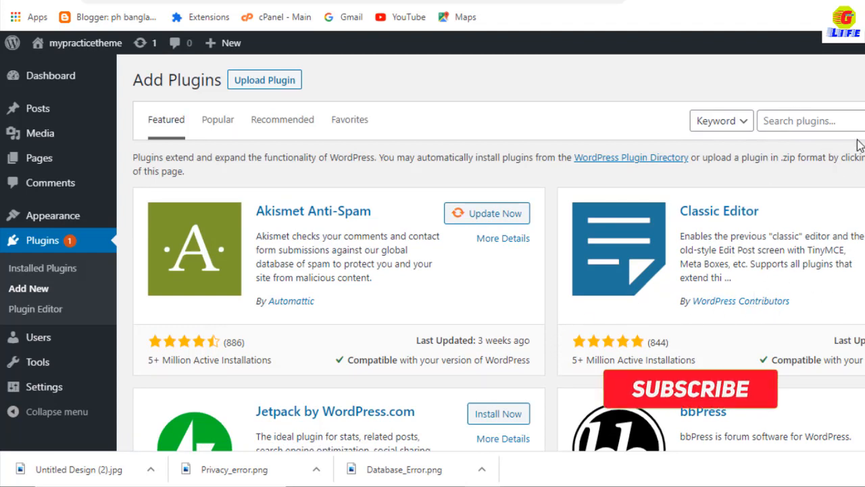
{"action": "scroll", "coordinate": [358, 255], "scroll_direction": "down", "scroll_amount": 1}
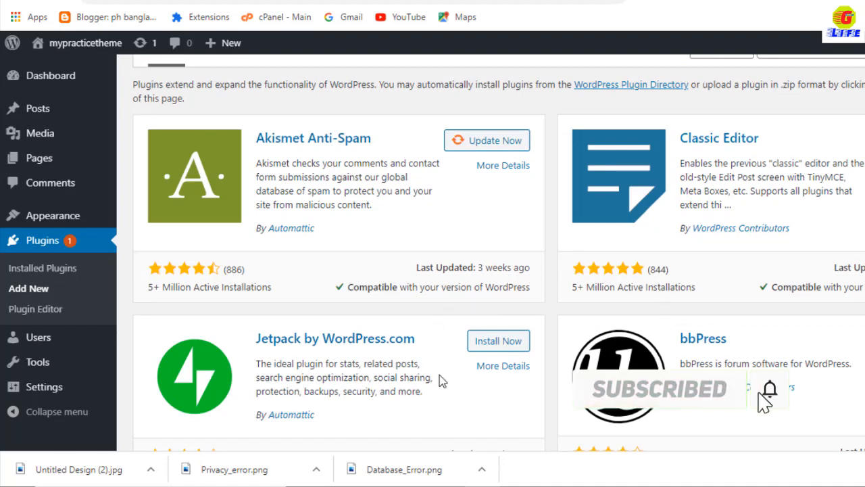
{"action": "scroll", "coordinate": [380, 322], "scroll_direction": "up", "scroll_amount": 1}
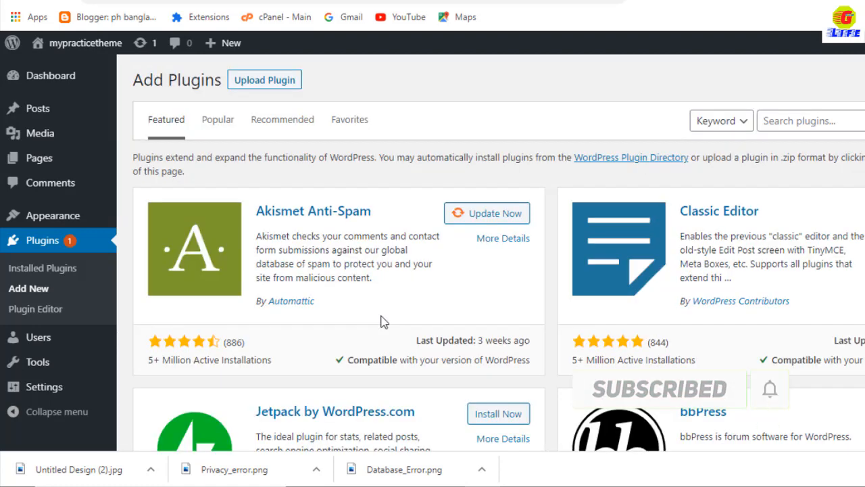